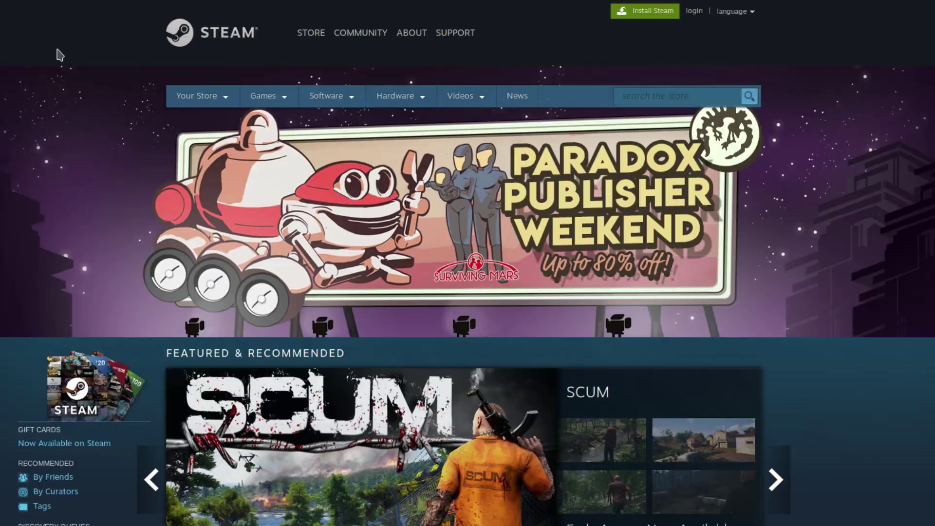
- Go to the Install Steam page and start downloading steam_latest.deb
{"action": "left_click", "coordinate": [646, 13]}
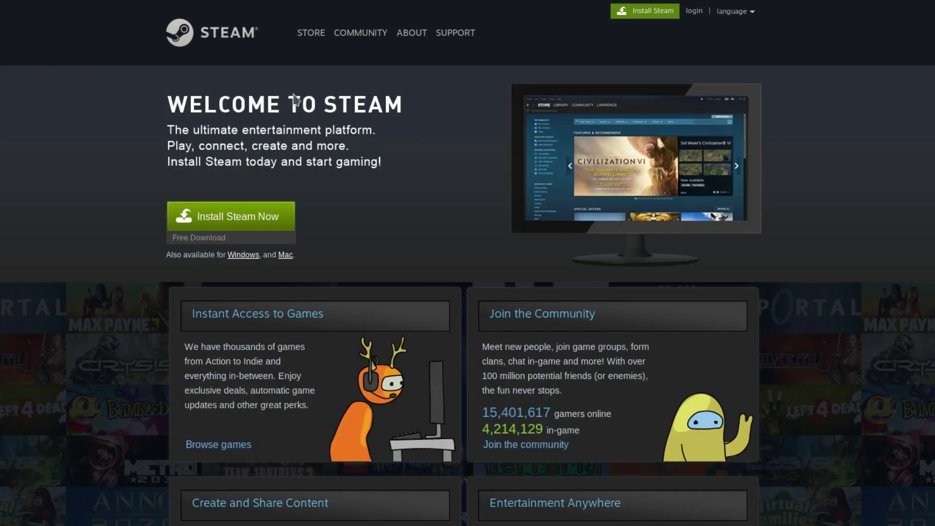
{"action": "left_click", "coordinate": [229, 219]}
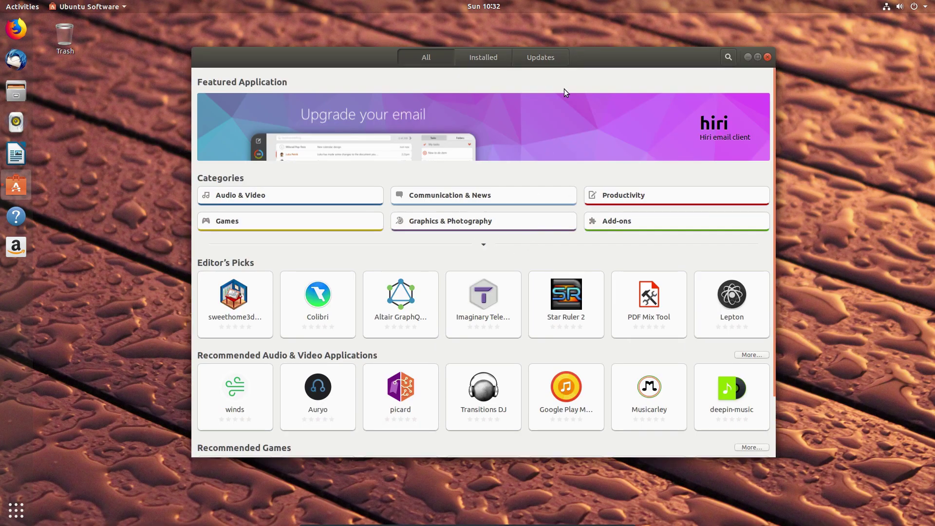
- Open the Ubuntu Software search field to look for Steam
{"action": "left_click", "coordinate": [727, 57]}
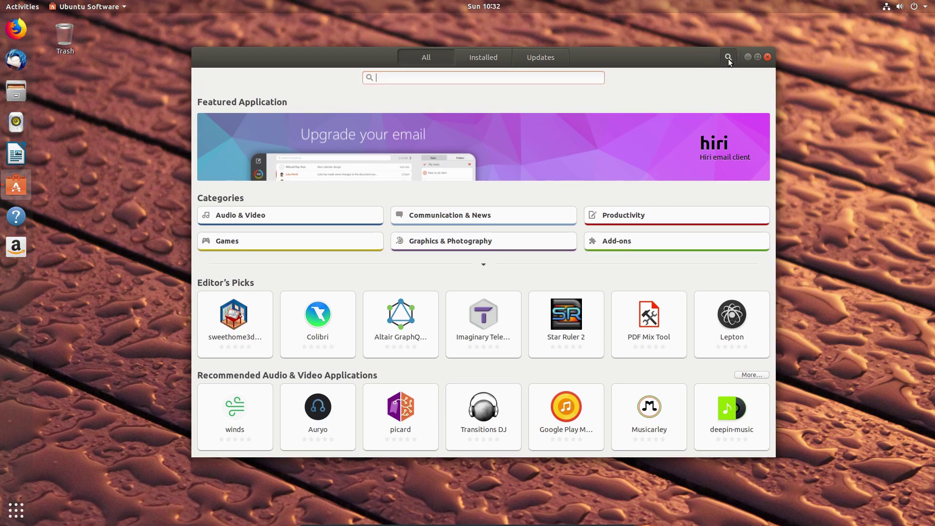
{"action": "type", "text": "steam"}
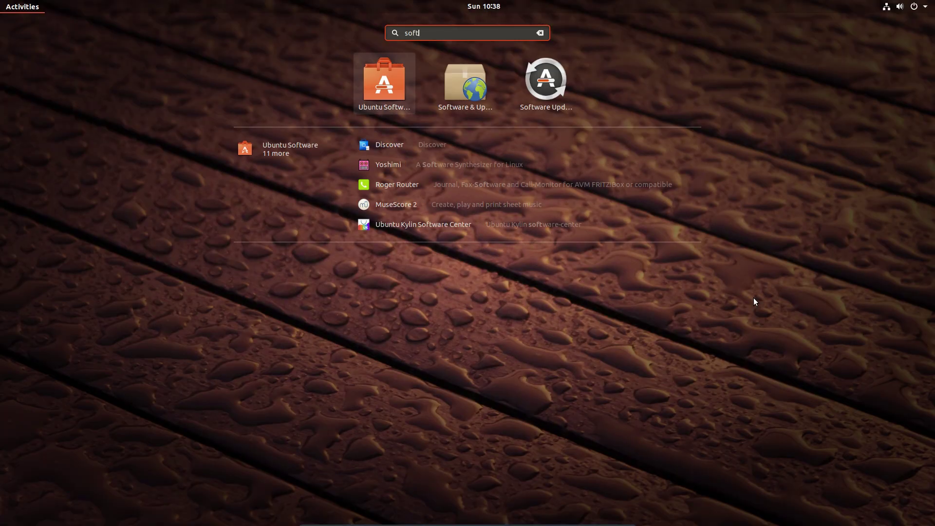
- Enable the multiverse source in Software & Updates, authenticate, and reload the software list
{"action": "key", "text": "Return"}
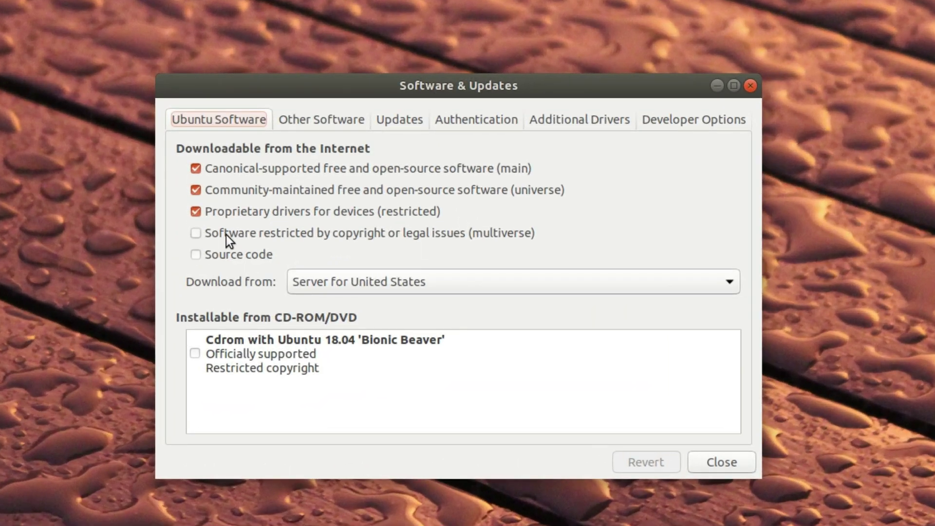
{"action": "left_click", "coordinate": [226, 234]}
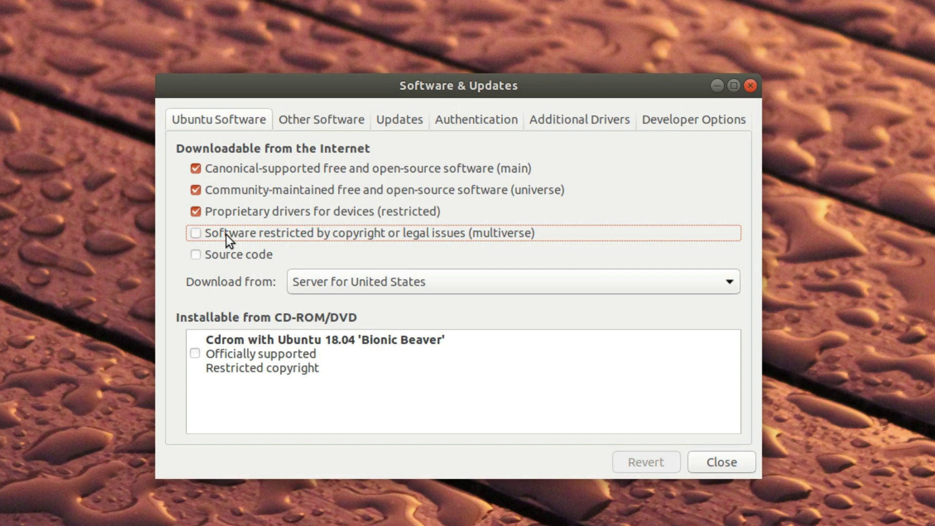
{"action": "key", "text": "Return"}
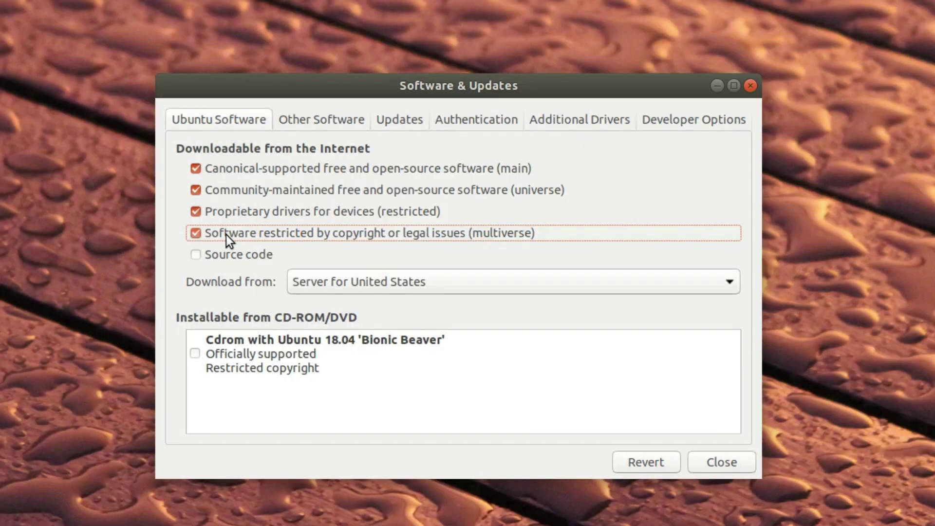
{"action": "left_click", "coordinate": [723, 459]}
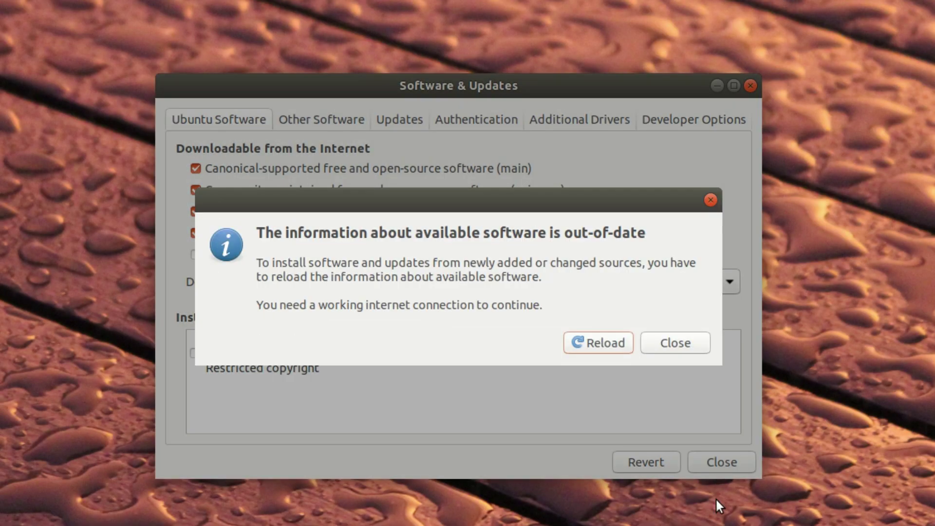
{"action": "key", "text": "Return"}
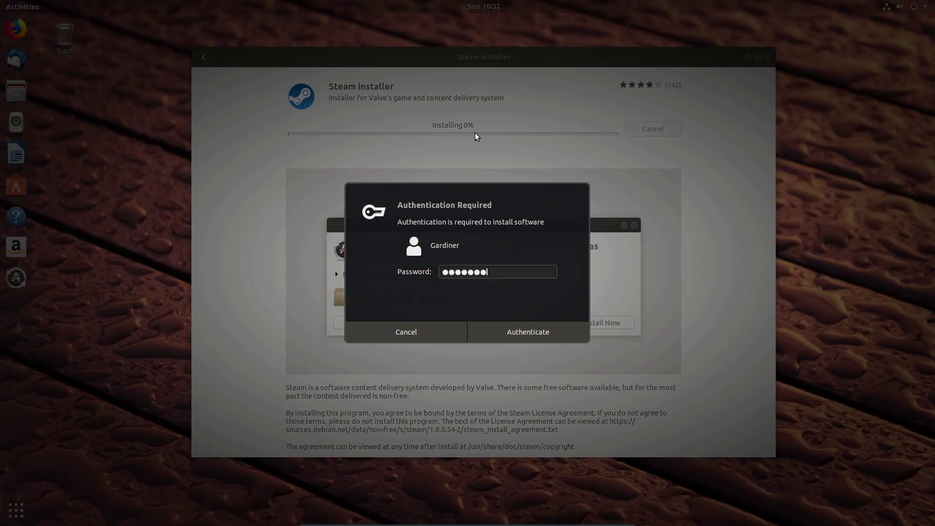
- Authenticate with your password to install Steam Installer
{"action": "key", "text": "Return"}
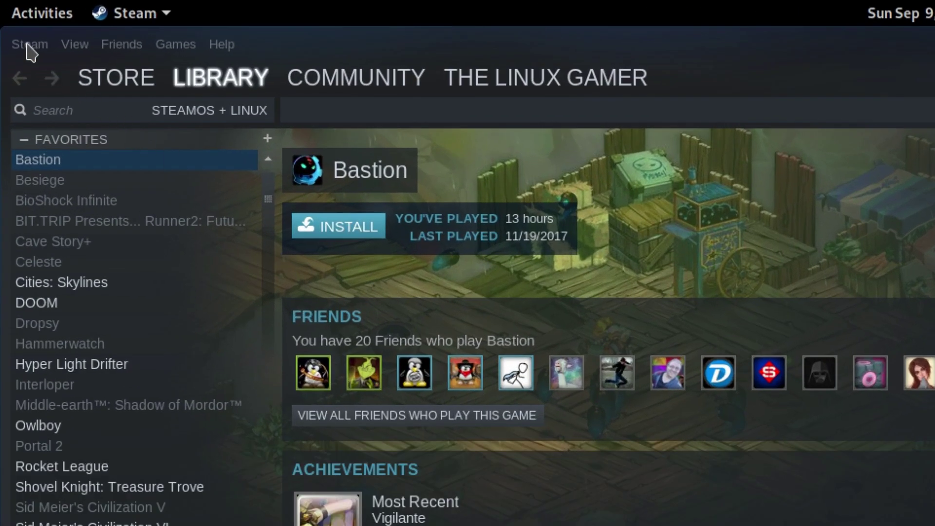
- Join Steam Beta Update in Account settings, restart Steam, then open DOOM's library page
{"action": "left_click", "coordinate": [31, 46]}
{"action": "left_click", "coordinate": [38, 163]}
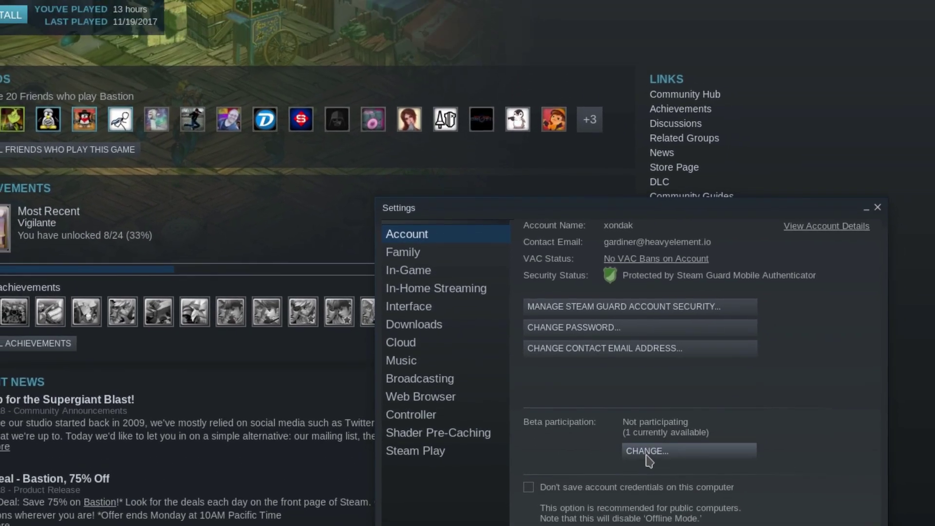
{"action": "left_click", "coordinate": [656, 365]}
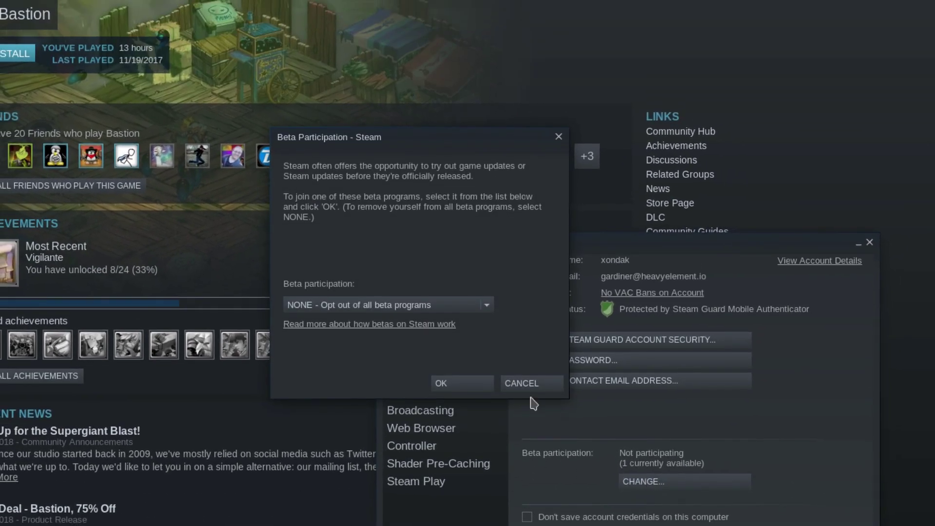
{"action": "left_click", "coordinate": [404, 306]}
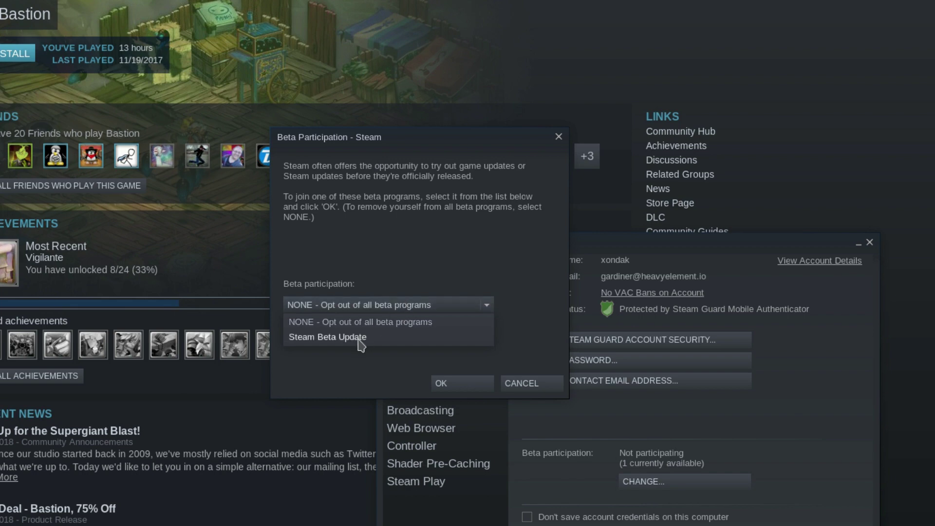
{"action": "left_click", "coordinate": [315, 338]}
{"action": "left_click", "coordinate": [460, 388]}
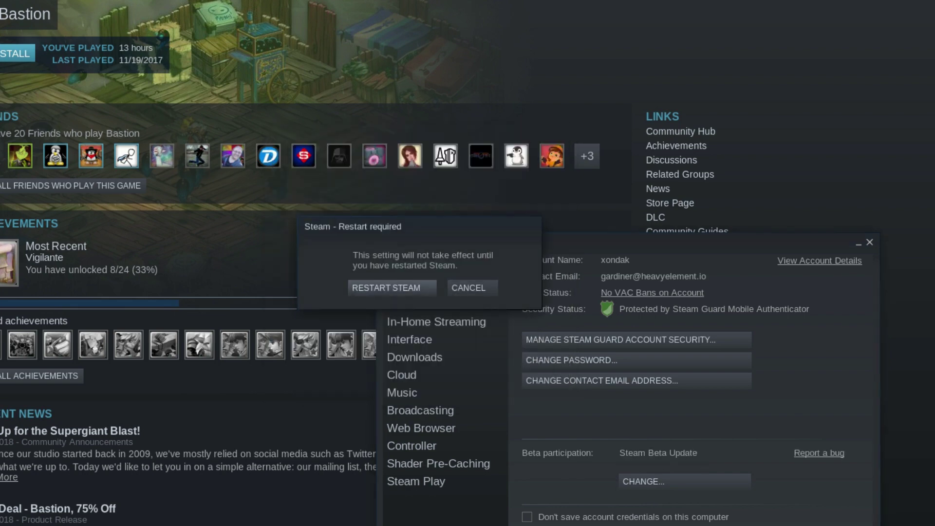
{"action": "left_click", "coordinate": [394, 290]}
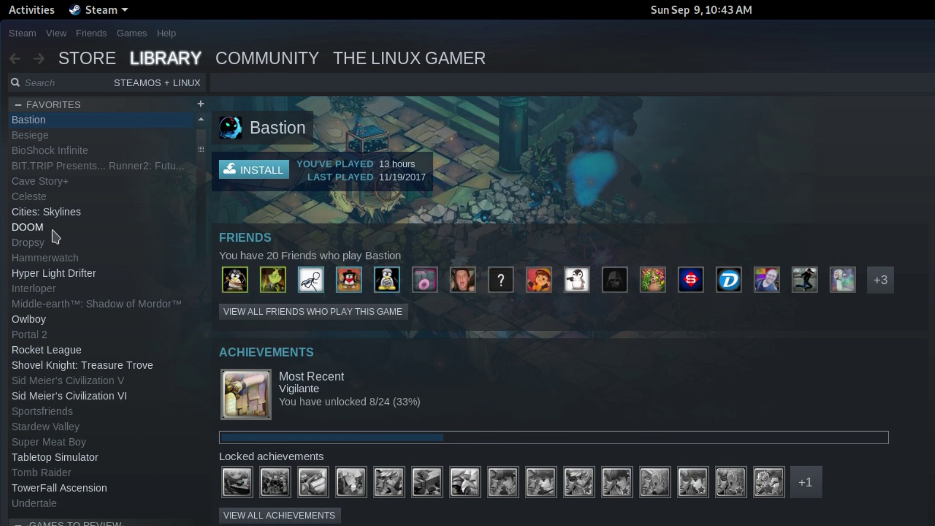
{"action": "left_click", "coordinate": [28, 227]}
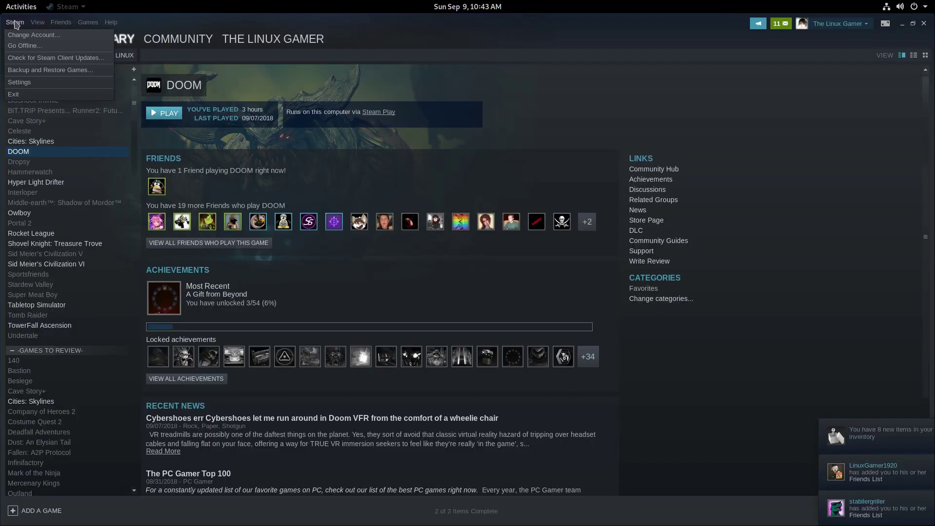
- Bring up the Steam Play section of Steam's settings
{"action": "left_click", "coordinate": [20, 82]}
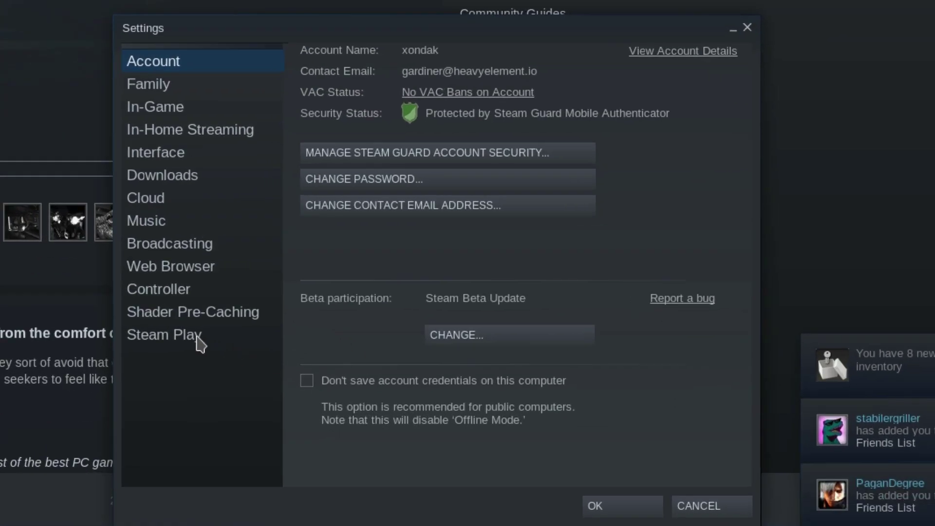
{"action": "left_click", "coordinate": [165, 335]}
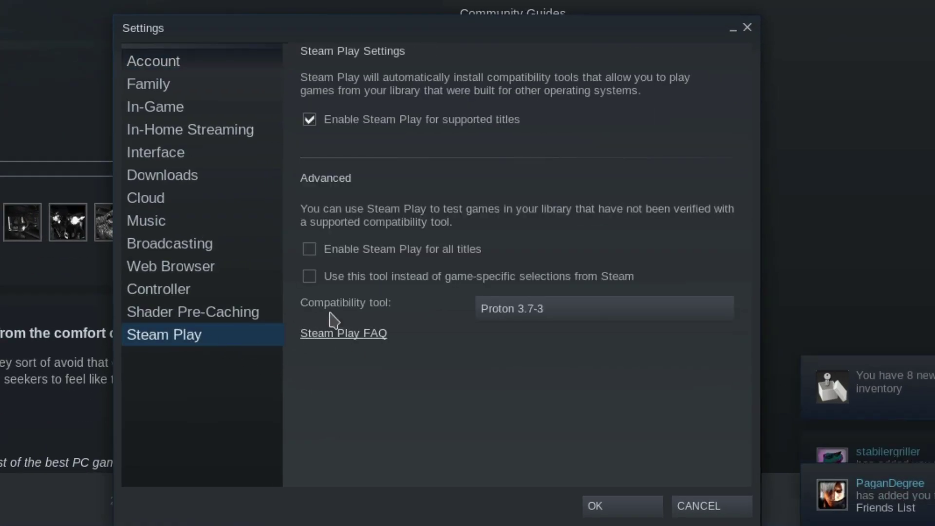